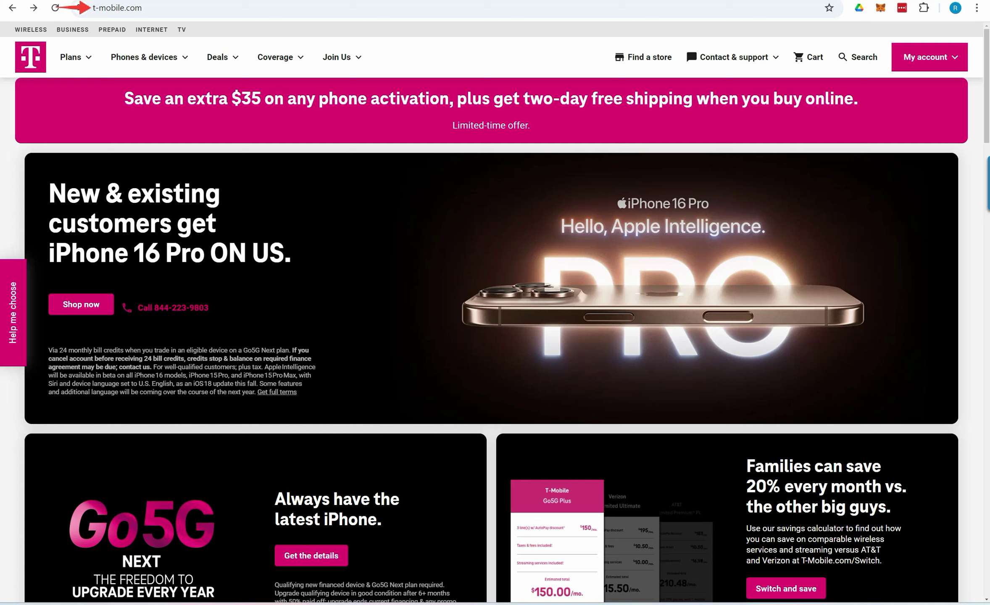
Step: Go to Home Internet Plans and compare Unlimited ($30/mo), Plus ($50/mo) and Backup ($10/mo)
click(101, 53)
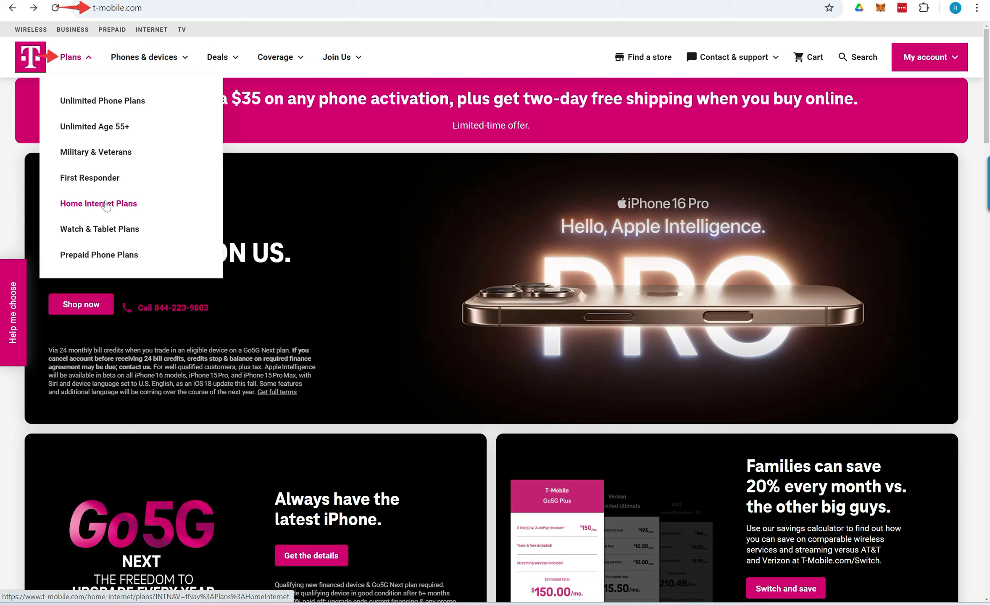
click(106, 204)
mouse_move(494, 94)
mouse_down()
mouse_move(499, 132)
mouse_move(570, 209)
mouse_move(708, 256)
mouse_move(953, 265)
mouse_up()
drag(513, 145, 595, 145)
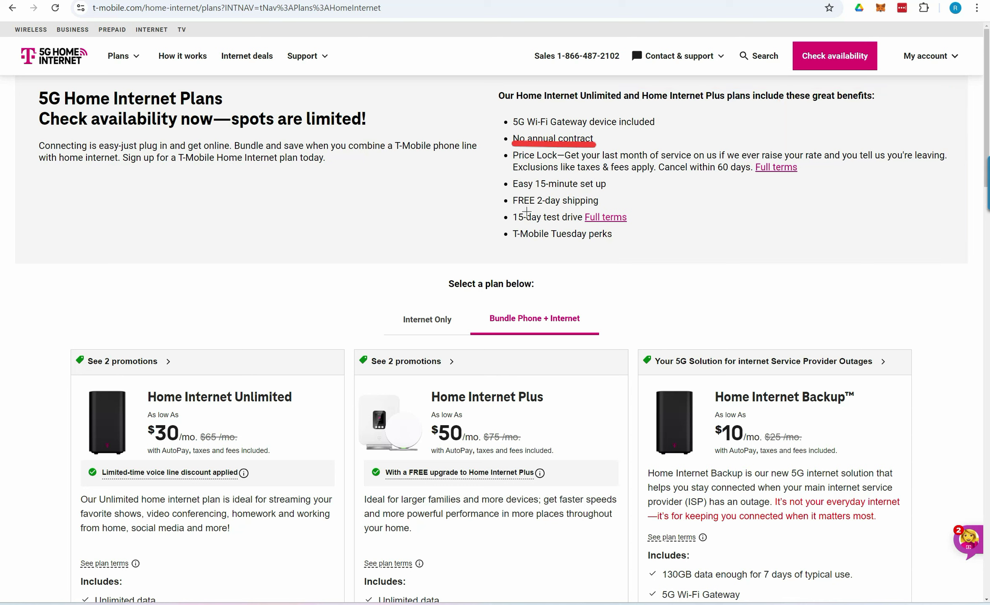
drag(514, 226, 594, 226)
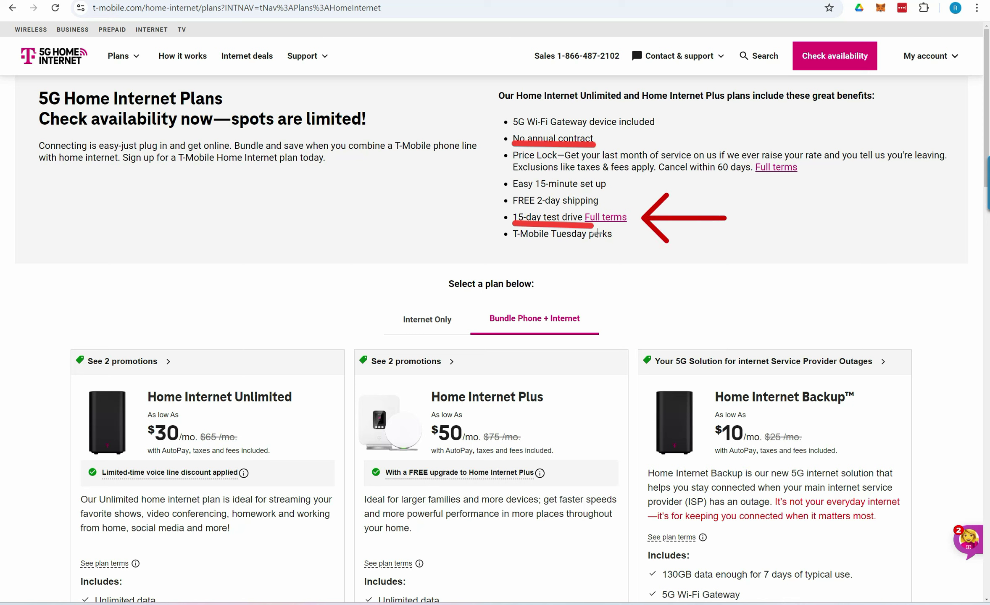
Step: Run the availability check on the entered home address, confirming it is approved for service
drag(740, 65, 797, 63)
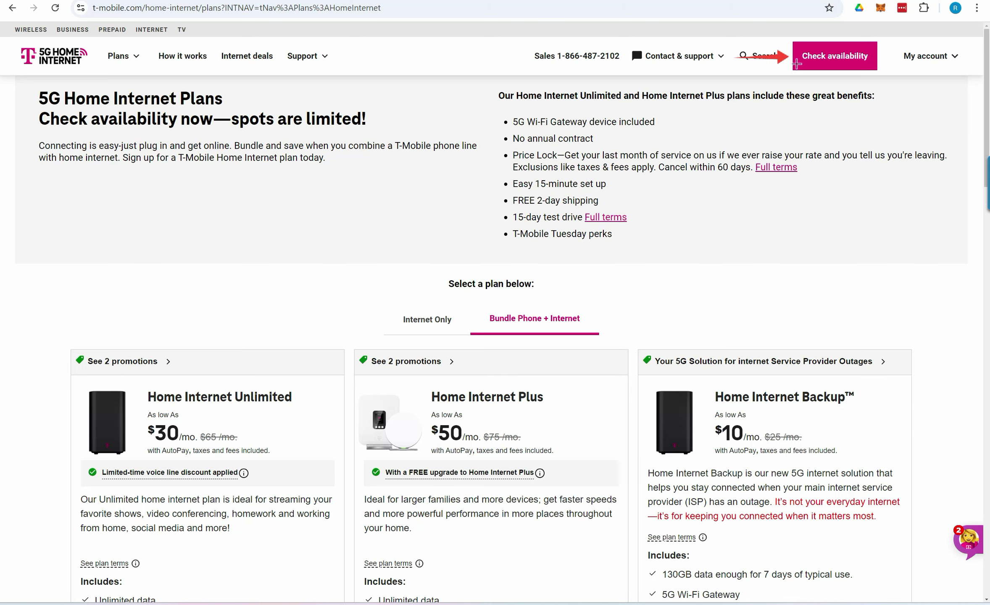
click(857, 65)
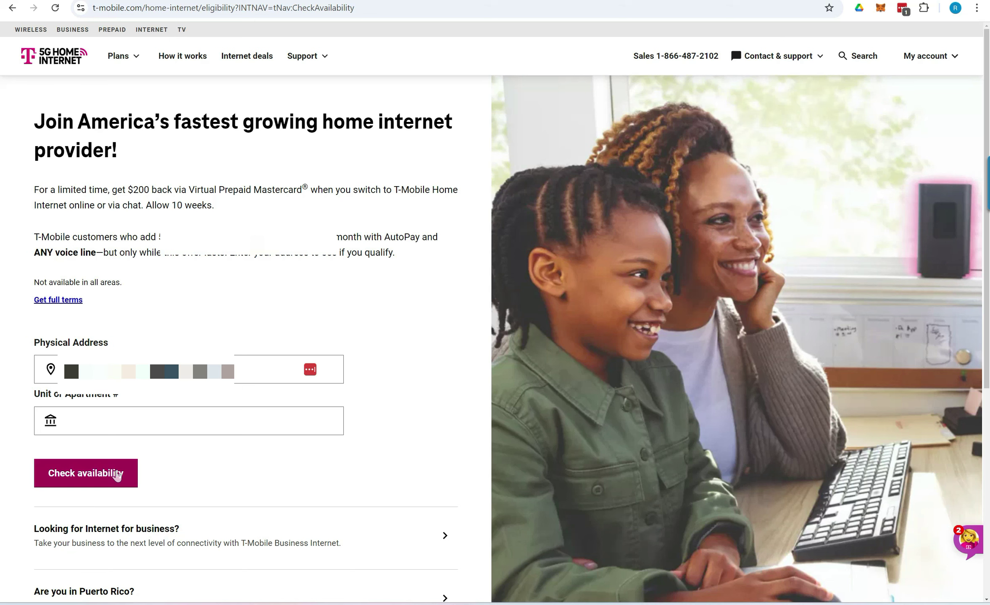
click(116, 473)
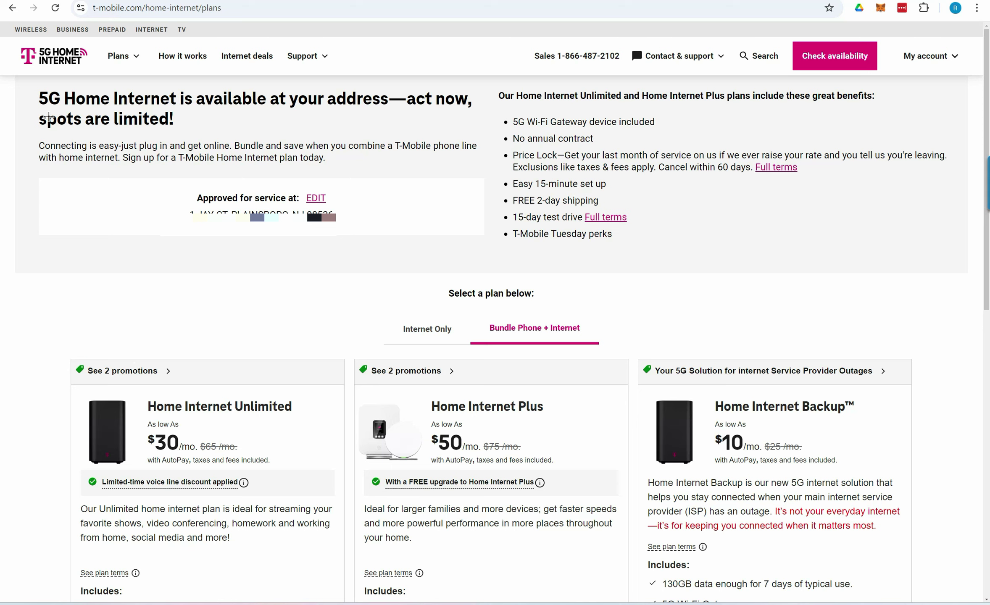
Step: Scroll down to the plan cards and show the 2 promotions on one plan
drag(49, 118, 392, 118)
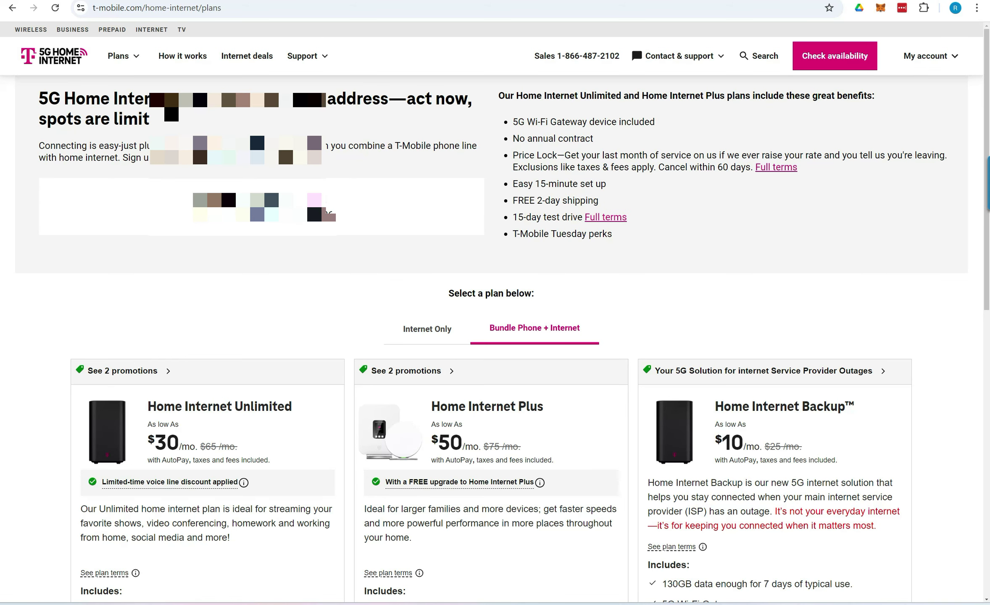
scroll(328, 213, down, 3)
scroll(495, 336, down, 2)
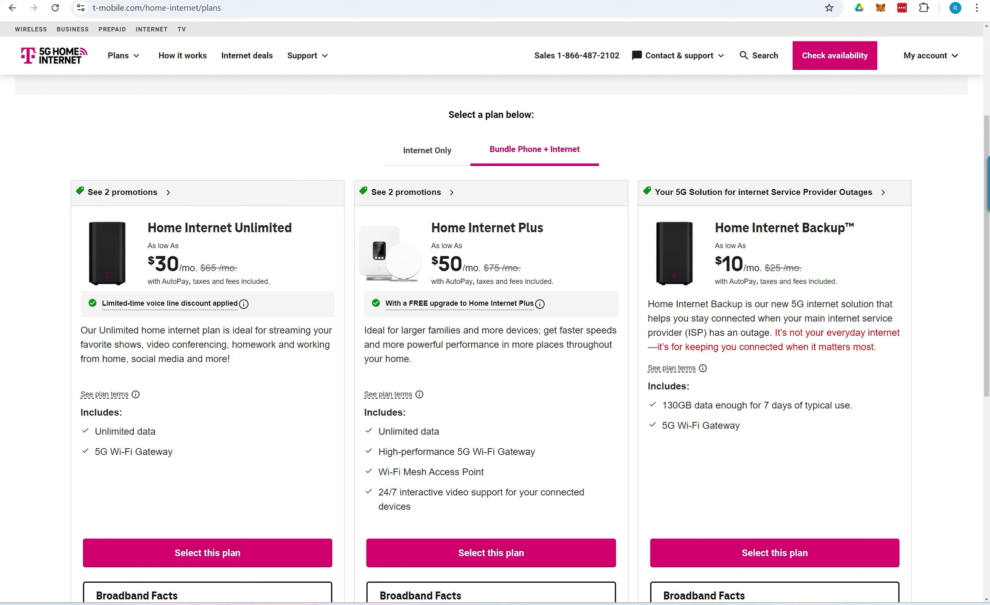
click(452, 192)
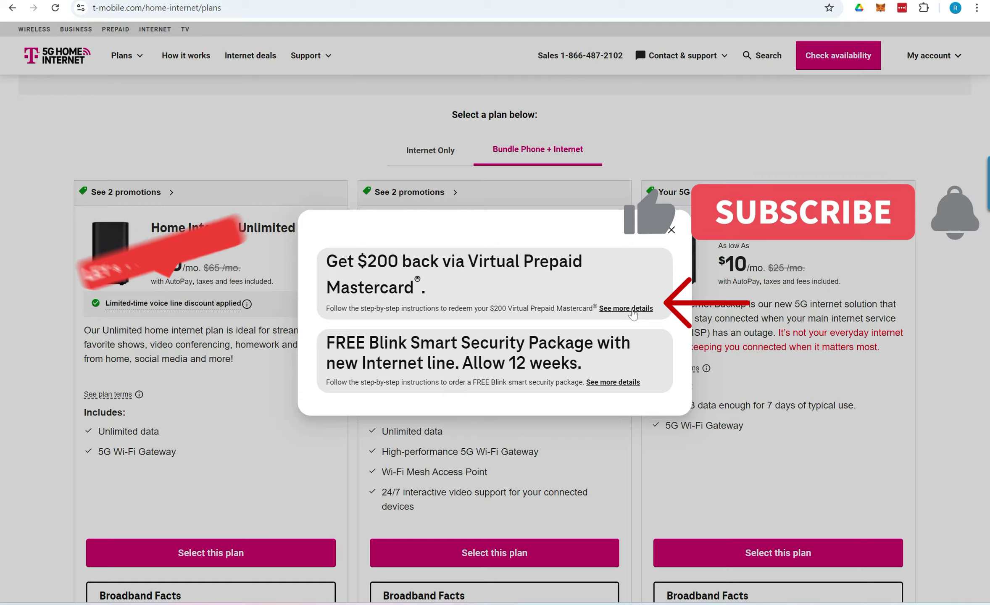
Step: Open the $200 Virtual Prepaid Mastercard offer details and read its redemption steps
click(632, 309)
scroll(529, 243, down, 1)
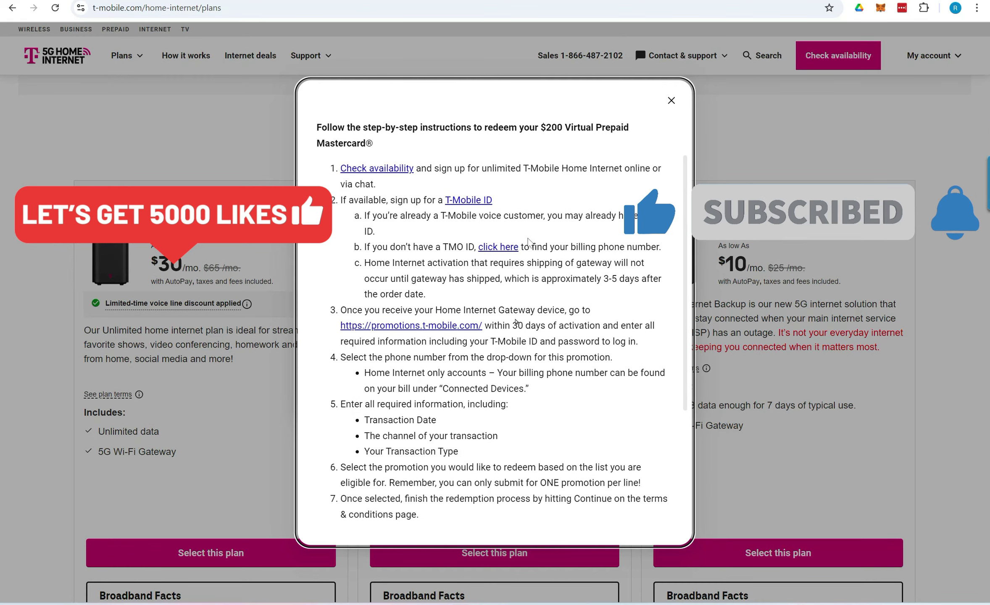
scroll(528, 243, down, 5)
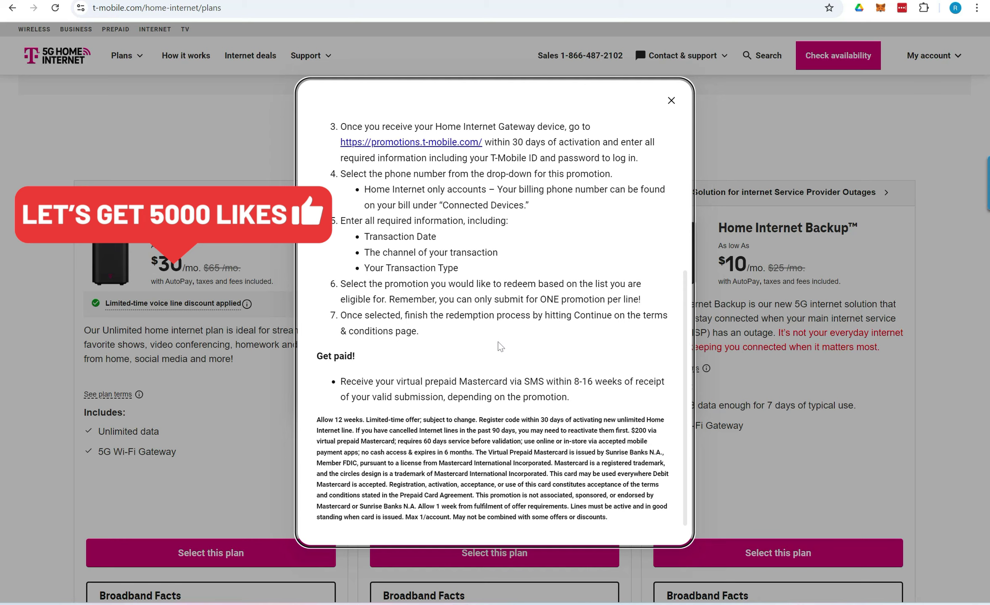
scroll(495, 319, up, 6)
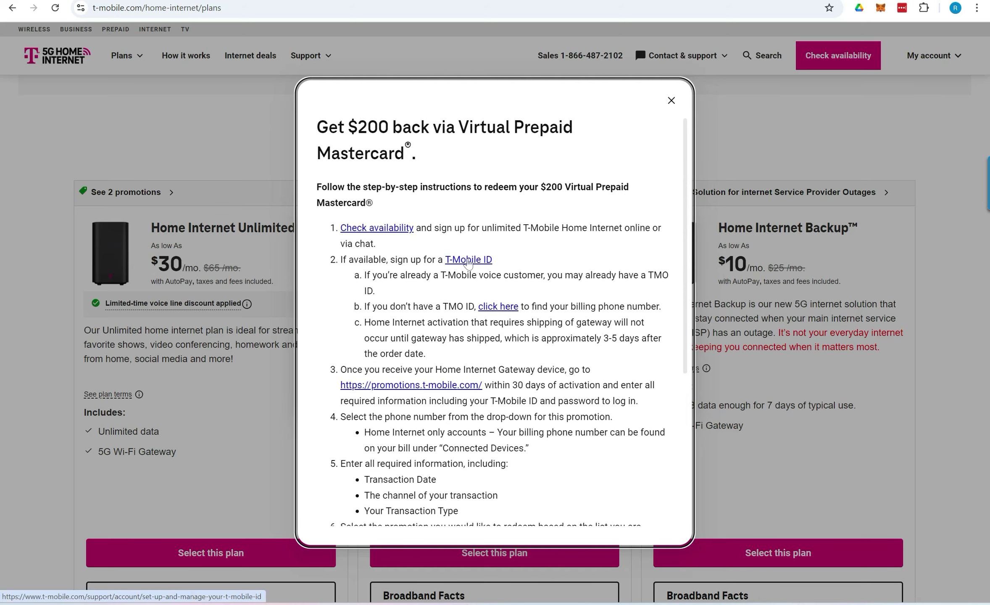
Step: Review the Home Internet Plus broadband facts, then select the Home Internet Plus plan
click(469, 260)
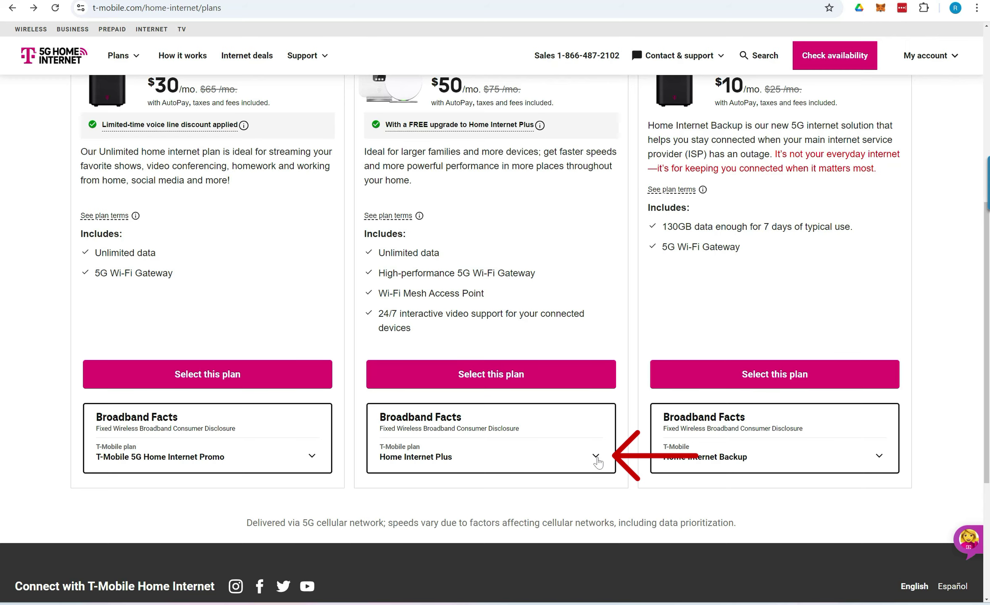
click(596, 457)
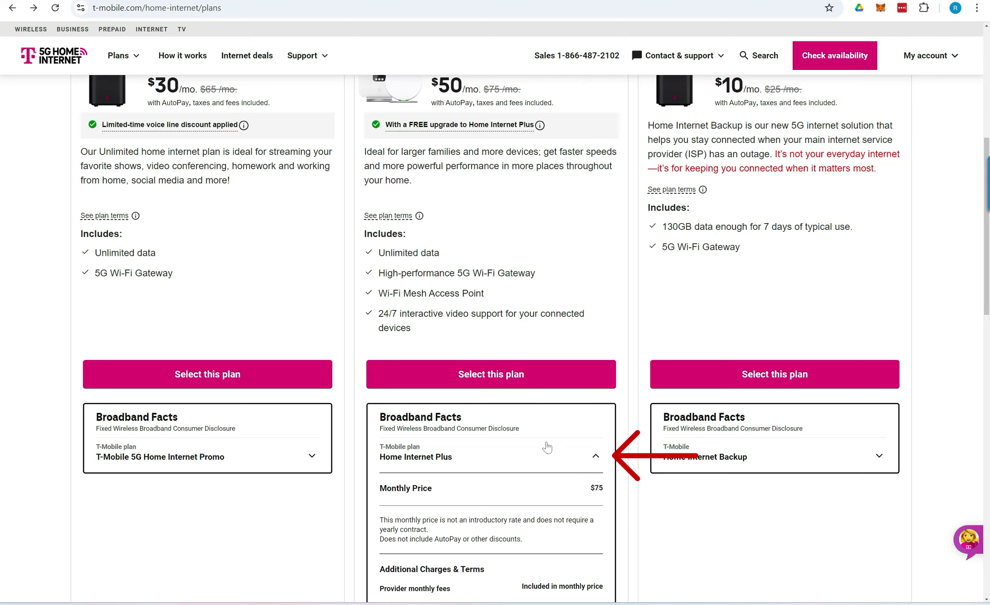
scroll(546, 448, down, 3)
scroll(525, 419, down, 3)
scroll(527, 424, down, 3)
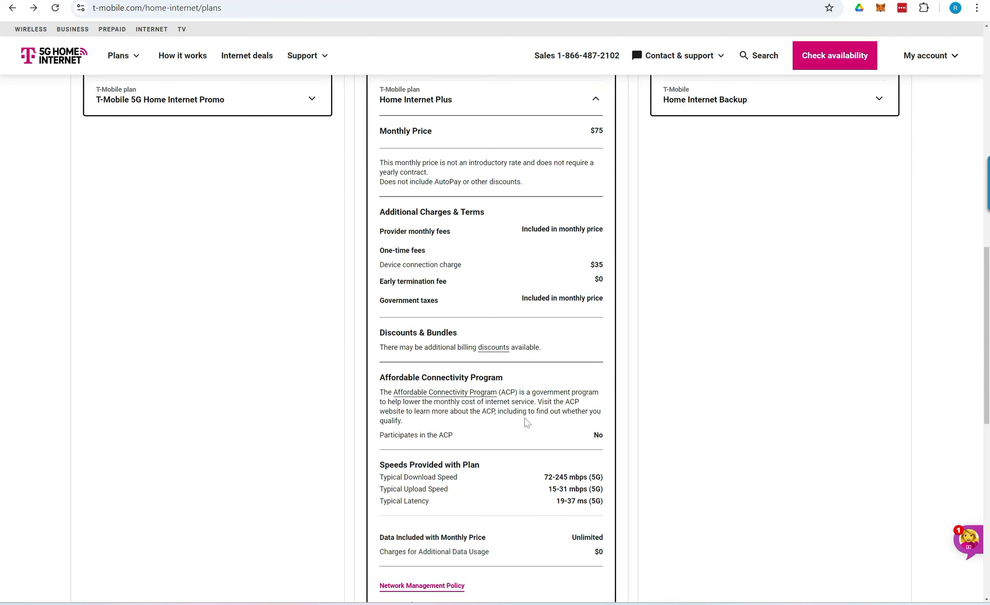
scroll(524, 420, down, 7)
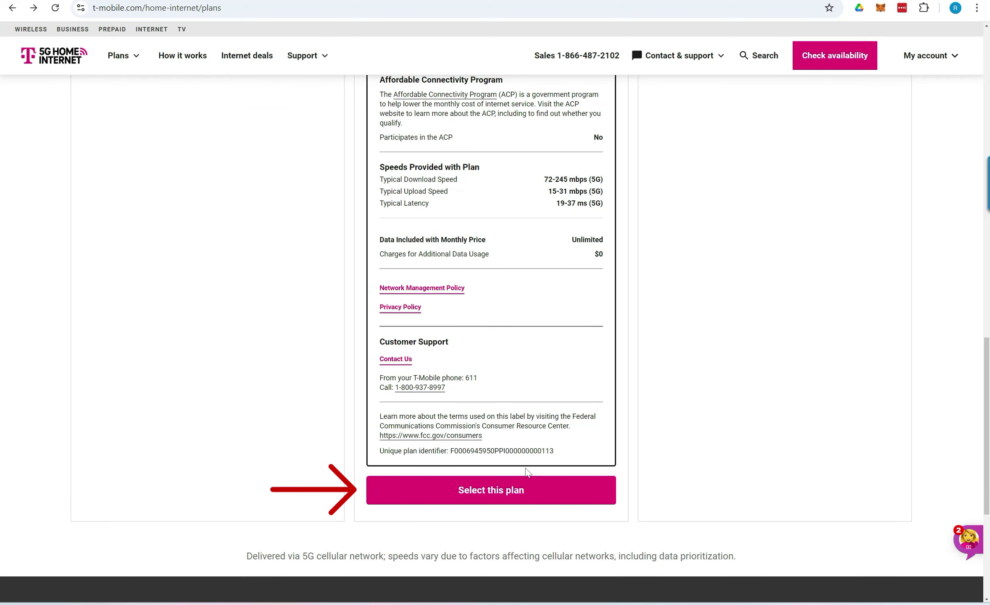
click(522, 490)
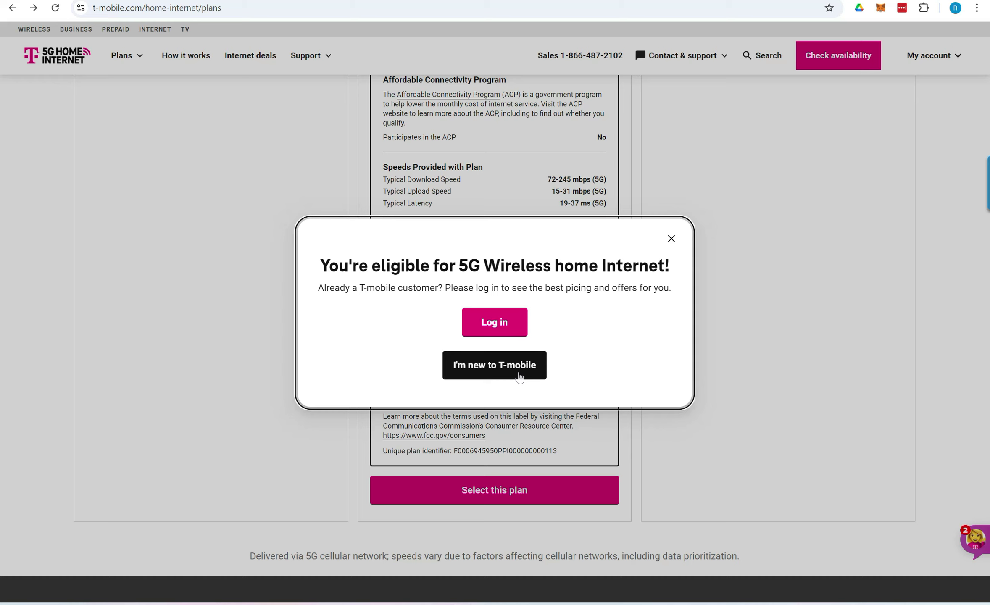
Step: Continue as a new customer and review the cart: $0.00 today, $70.00 monthly
click(520, 377)
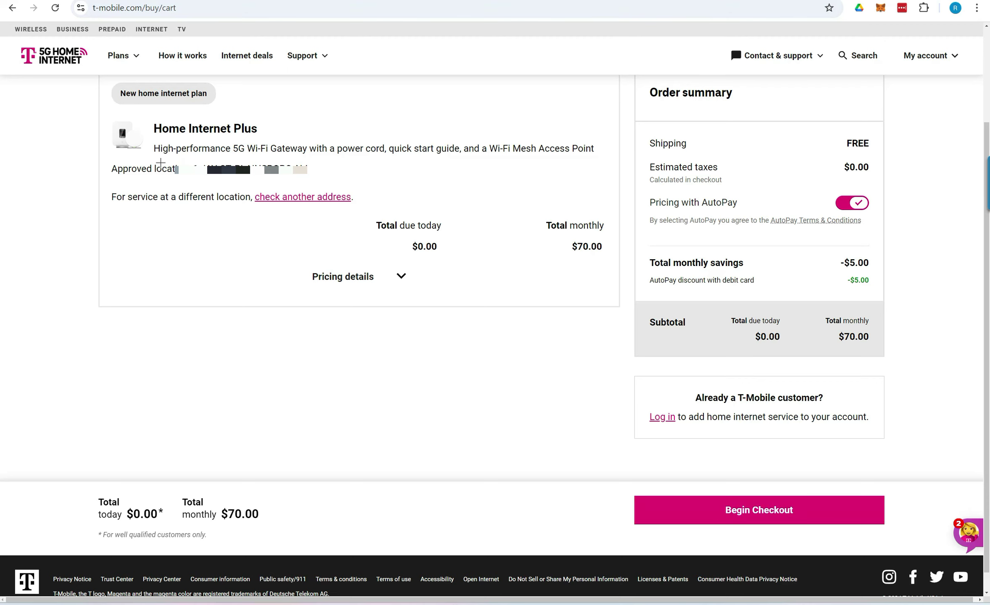
drag(160, 162, 598, 164)
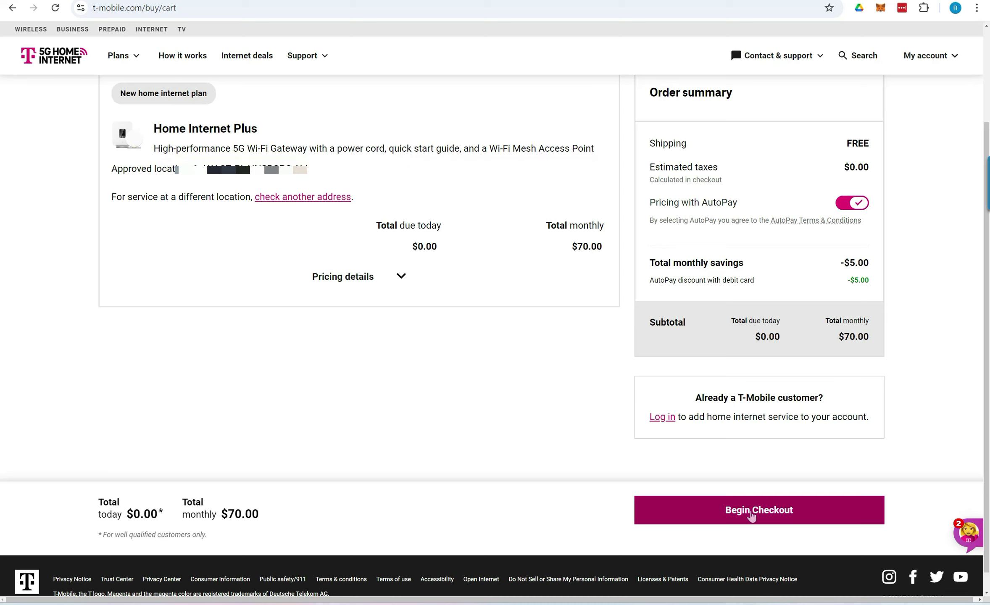
Step: Begin checkout and agree to be contacted about the order
click(752, 515)
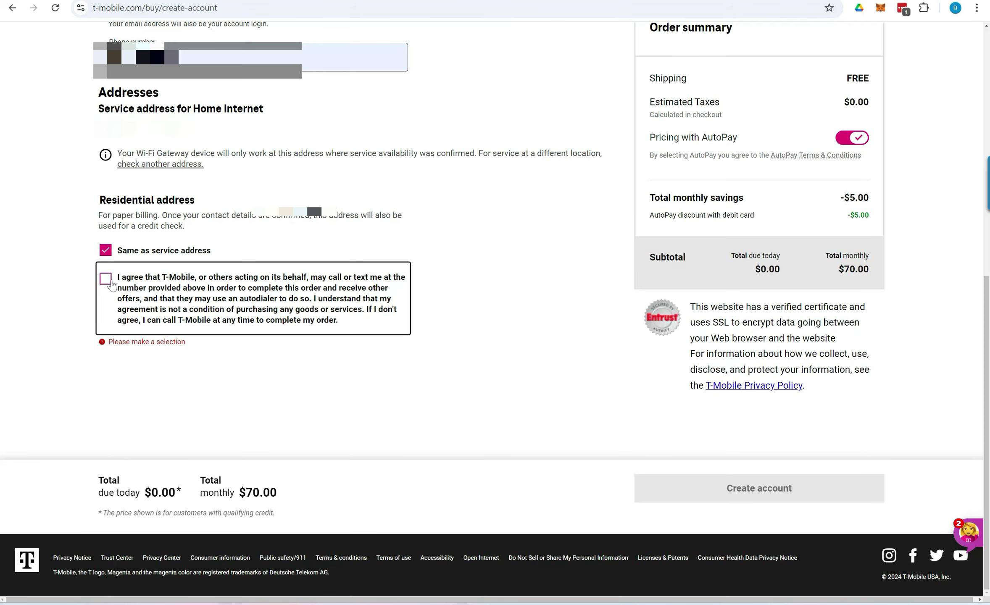
click(111, 282)
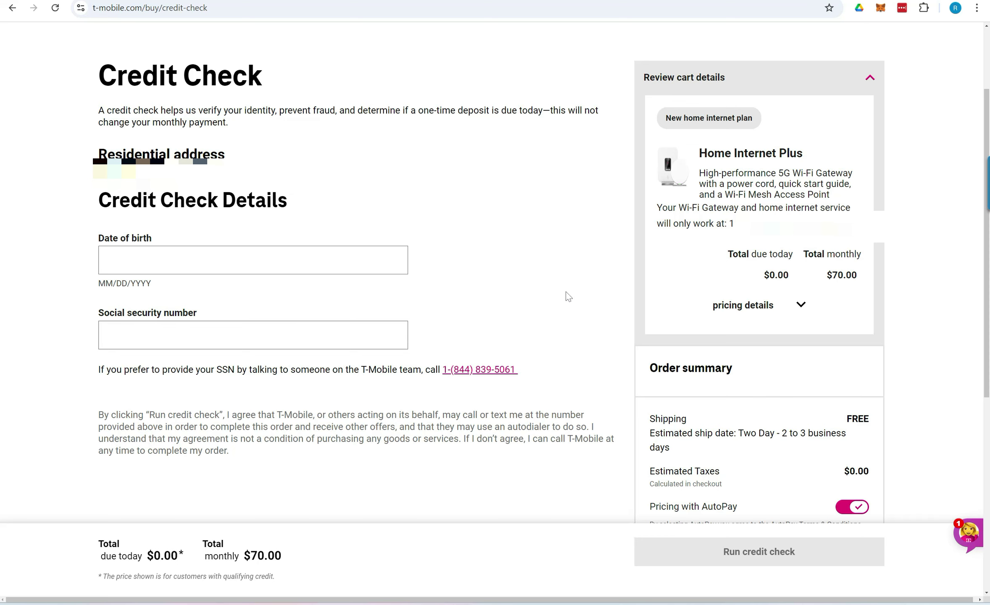
Step: Run the credit check with the entered birth date and SSN, then complete the payment fields
scroll(568, 296, down, 8)
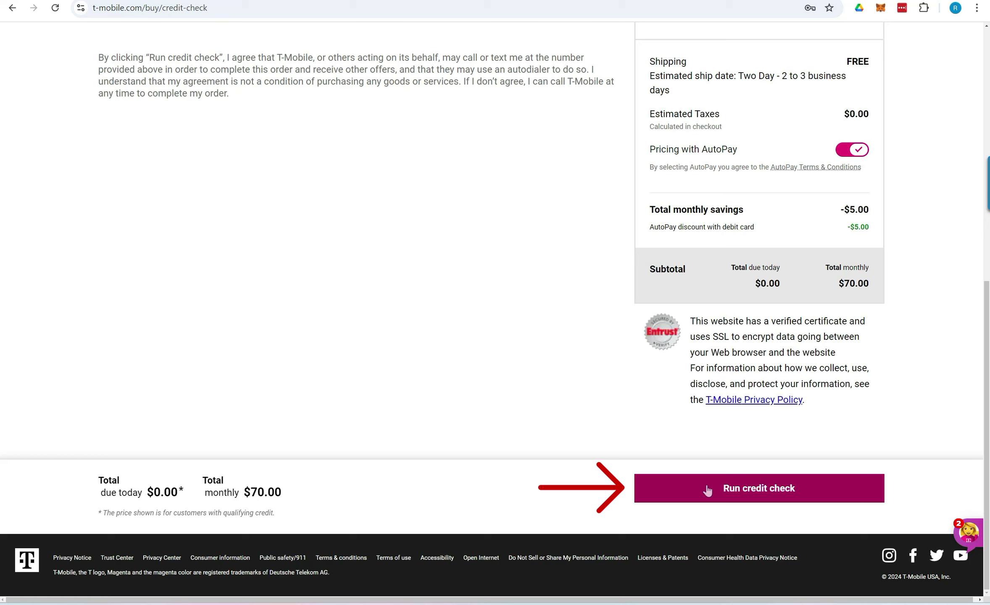
click(707, 489)
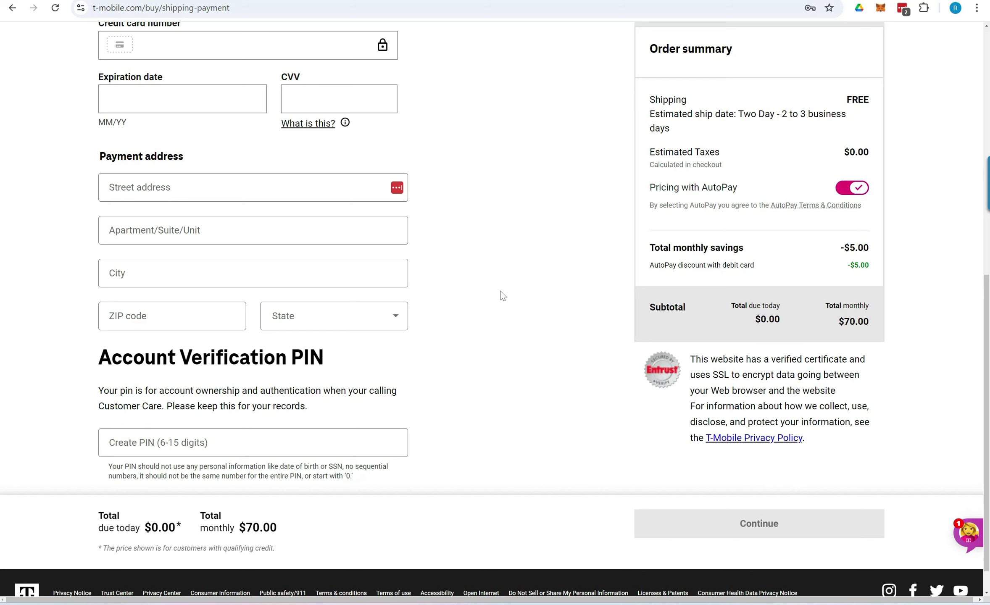
scroll(503, 295, down, 2)
mouse_move(84, 50)
mouse_down()
mouse_move(365, 110)
mouse_move(411, 108)
mouse_up()
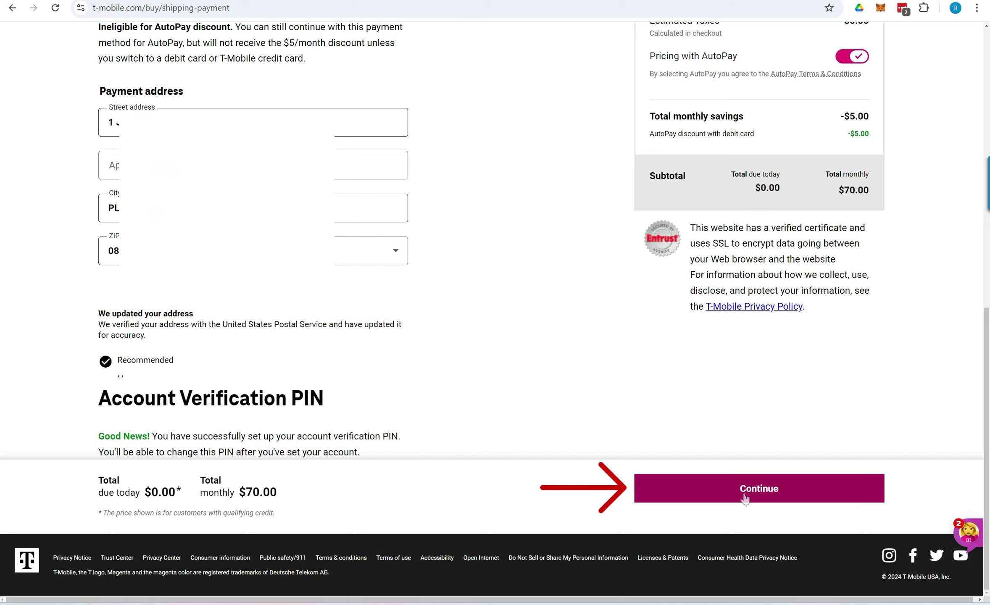
Step: Continue past payment, accept the terms and submit the Home Internet Plus order
click(744, 498)
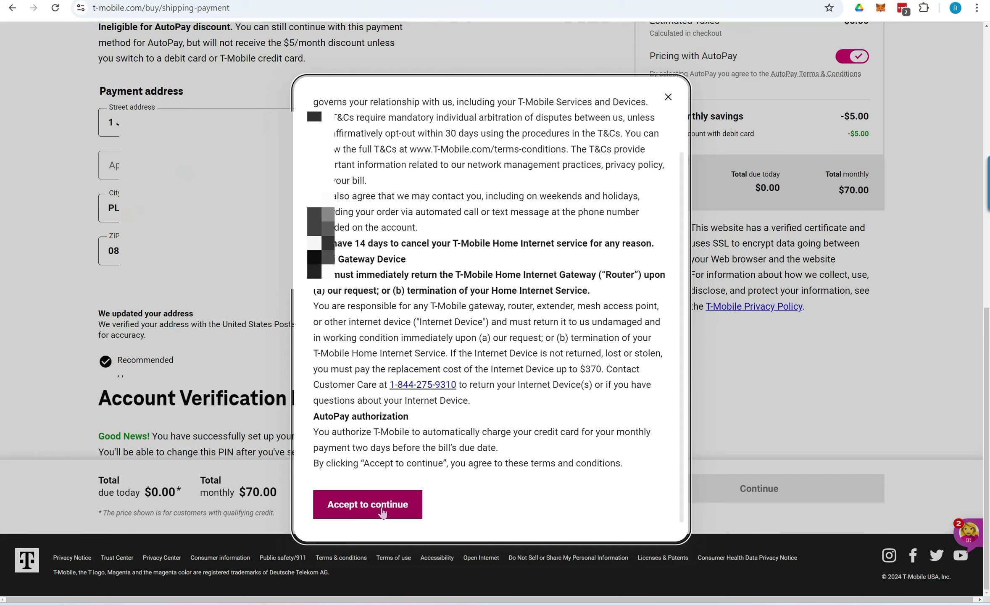
click(382, 512)
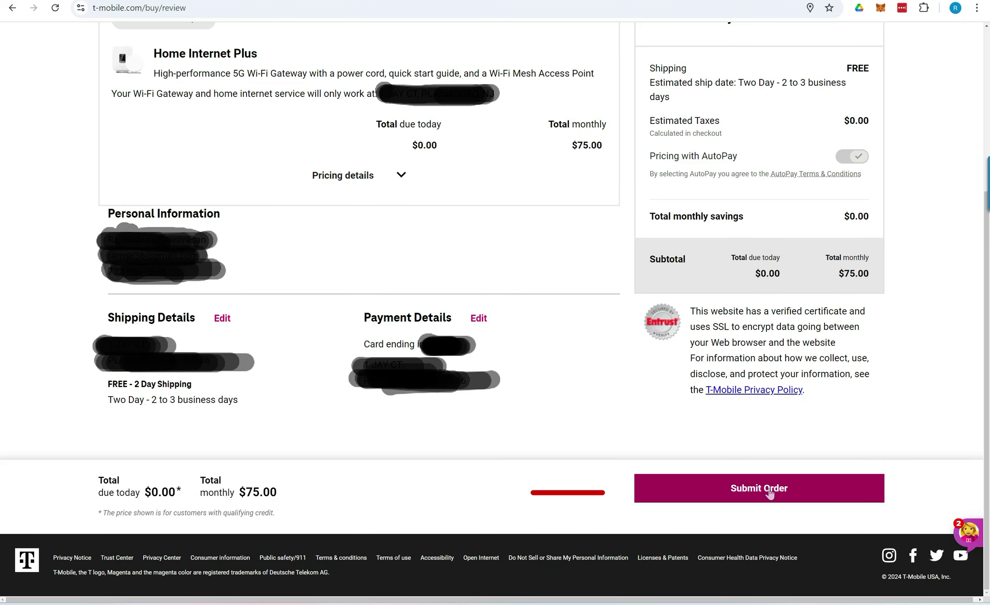
click(770, 489)
drag(608, 566, 784, 598)
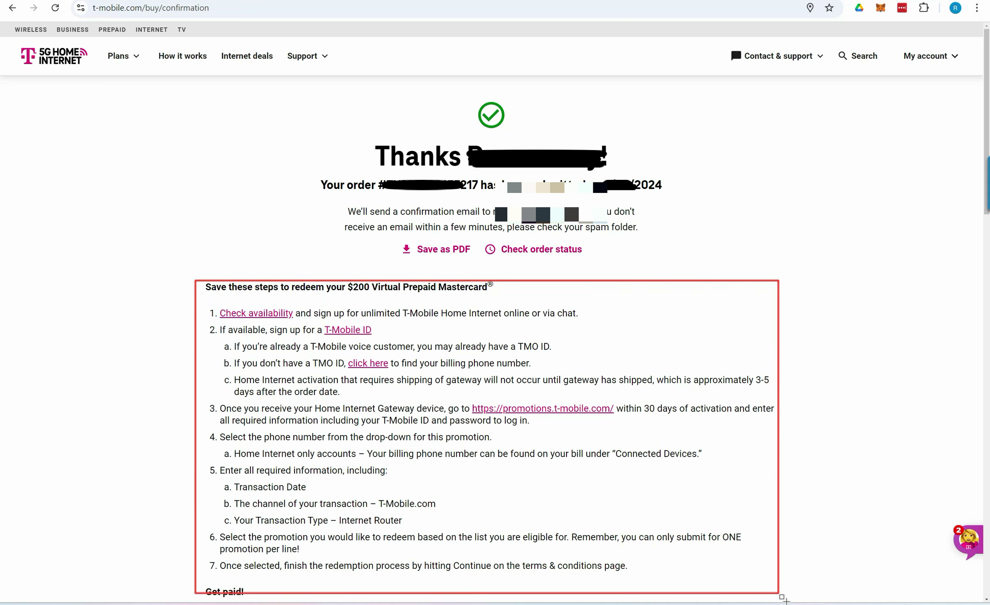